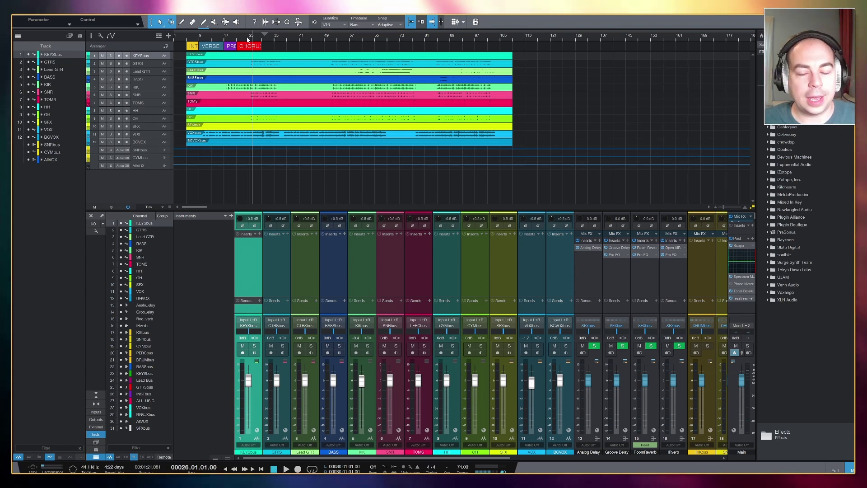
Load the GSD Red Hot Mic Drop chain from the Mixing presets into the VOXbus inserts
{"action": "scroll", "coordinate": [482, 335], "scroll_direction": "right", "scroll_amount": 5}
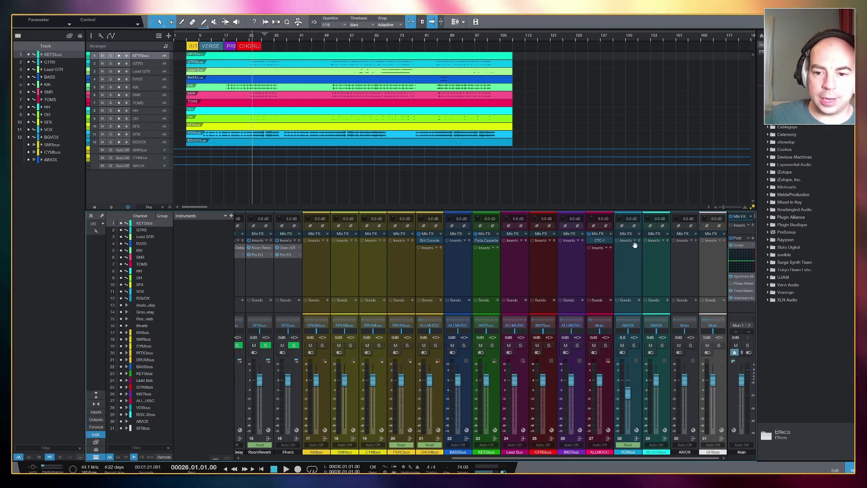
{"action": "left_click", "coordinate": [634, 242]}
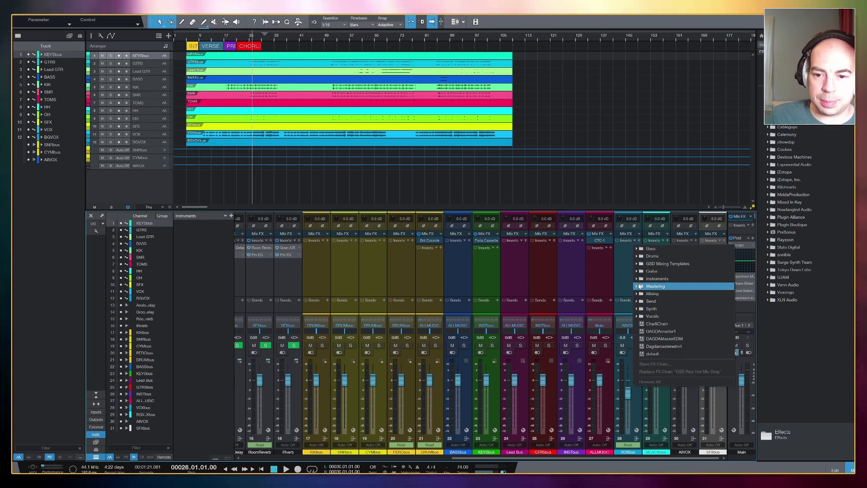
{"action": "left_click", "coordinate": [644, 293]}
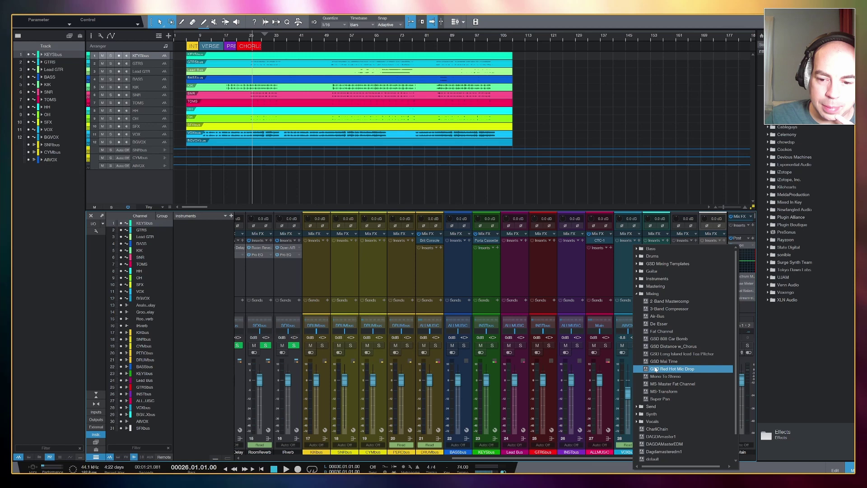
{"action": "left_click", "coordinate": [651, 369]}
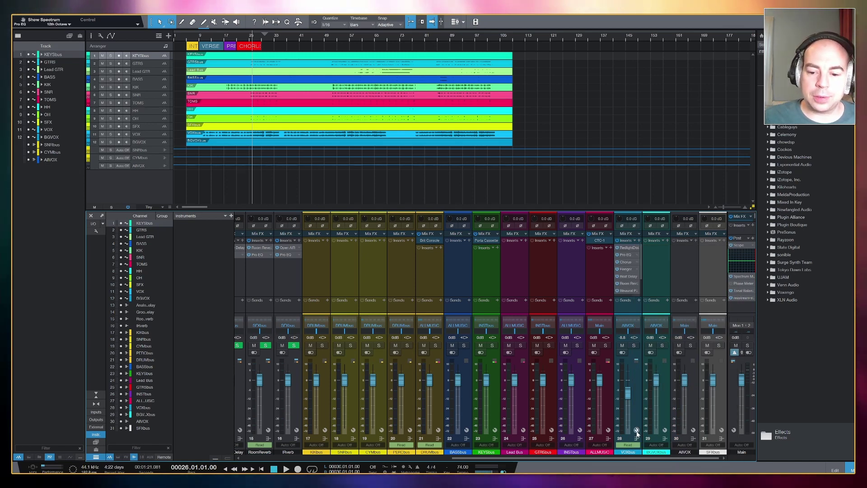
Centre the VOXbus macro window, return to bar 9, and lower the XY point to cut Drive and Mix
{"action": "left_click", "coordinate": [636, 430]}
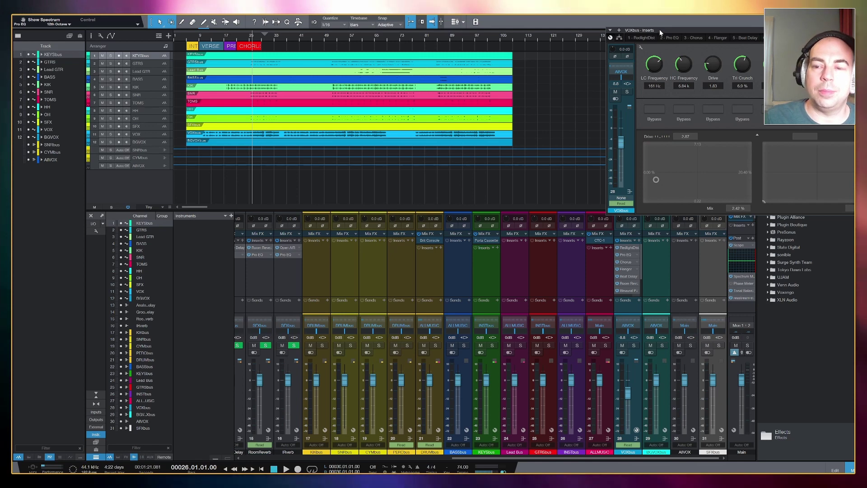
{"action": "left_click_drag", "start_coordinate": [659, 29], "coordinate": [309, 95]}
{"action": "mouse_move", "coordinate": [315, 248]}
{"action": "left_mouse_down"}
{"action": "mouse_move", "coordinate": [311, 239]}
{"action": "mouse_move", "coordinate": [315, 249]}
{"action": "left_mouse_up"}
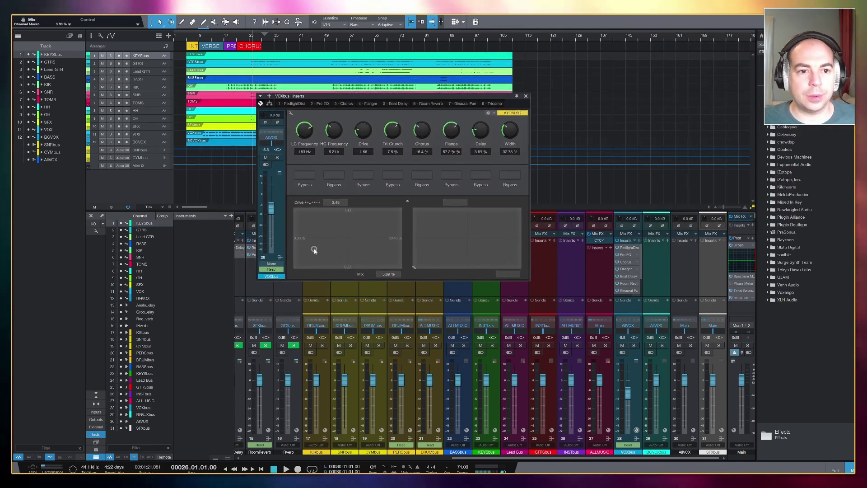
{"action": "left_click", "coordinate": [200, 36]}
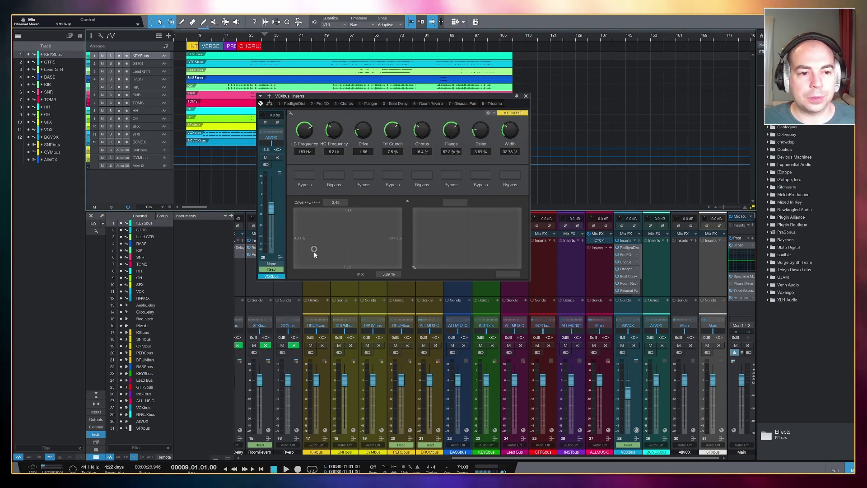
{"action": "mouse_move", "coordinate": [314, 254]}
{"action": "left_mouse_down"}
{"action": "mouse_move", "coordinate": [302, 257]}
{"action": "mouse_move", "coordinate": [312, 263]}
{"action": "mouse_move", "coordinate": [316, 230]}
{"action": "mouse_move", "coordinate": [348, 229]}
{"action": "mouse_move", "coordinate": [320, 234]}
{"action": "mouse_move", "coordinate": [310, 253]}
{"action": "left_mouse_up"}
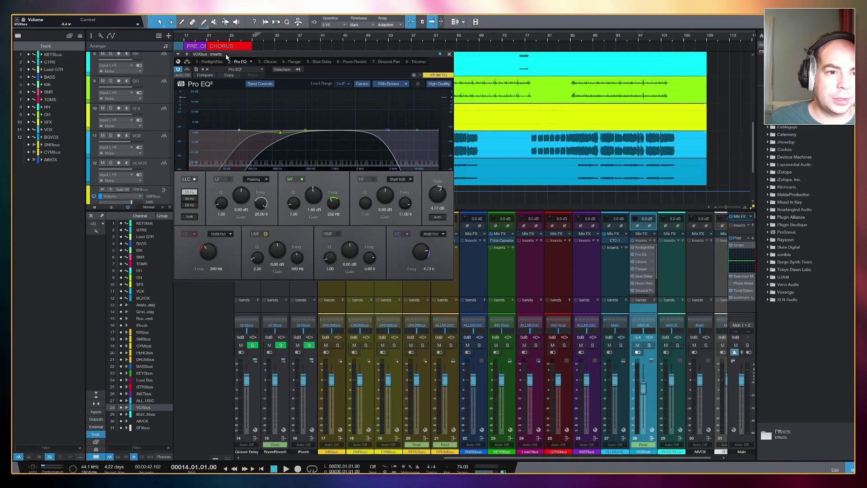
Set Pro EQ automation to Latch and bring up the RedlightDist plugin window
{"action": "left_click", "coordinate": [186, 76]}
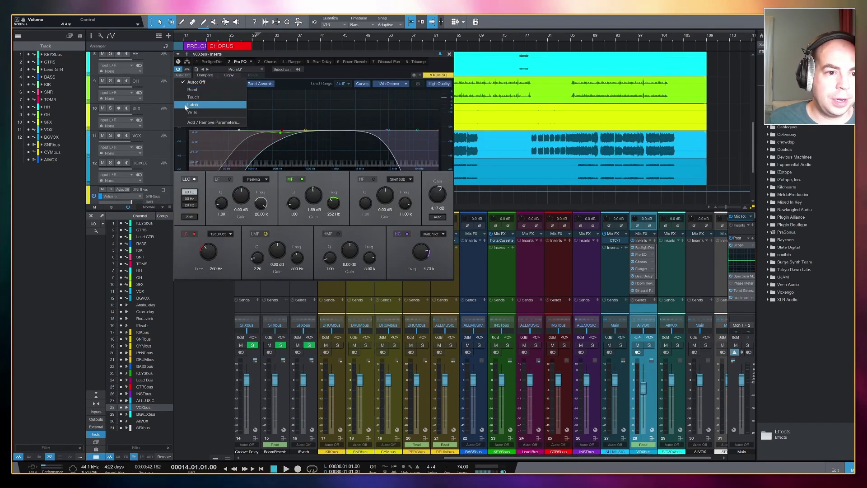
{"action": "left_click", "coordinate": [186, 103]}
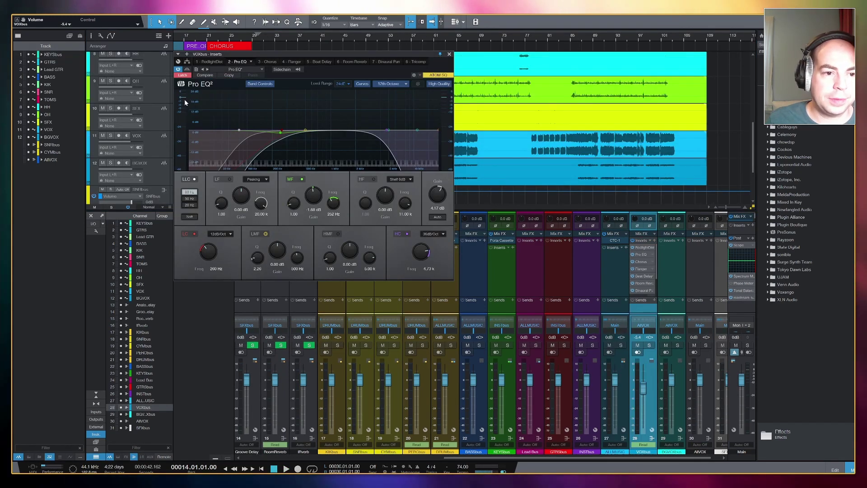
{"action": "left_click", "coordinate": [213, 62]}
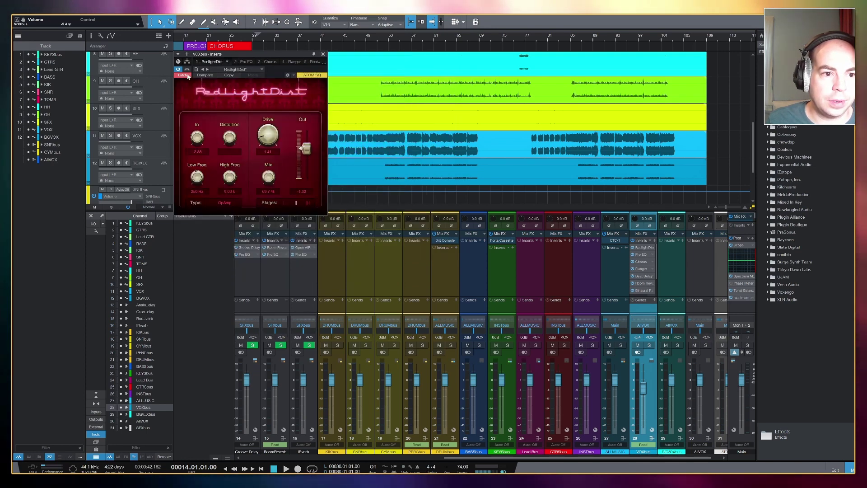
{"action": "left_click_drag", "start_coordinate": [257, 55], "coordinate": [246, 88]}
Open the Chorus, Pro EQ, Flanger, Beat Delay and Room Reverb plugin windows from the chain
{"action": "left_click", "coordinate": [257, 95]}
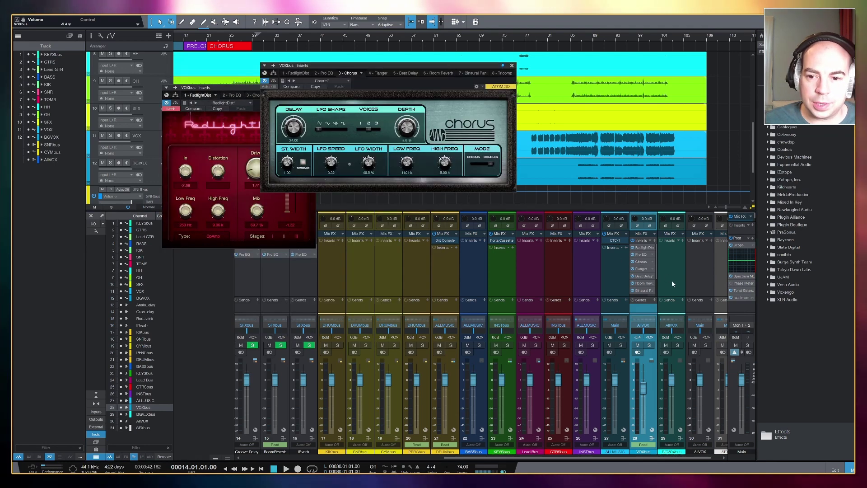
{"action": "left_click", "coordinate": [642, 254]}
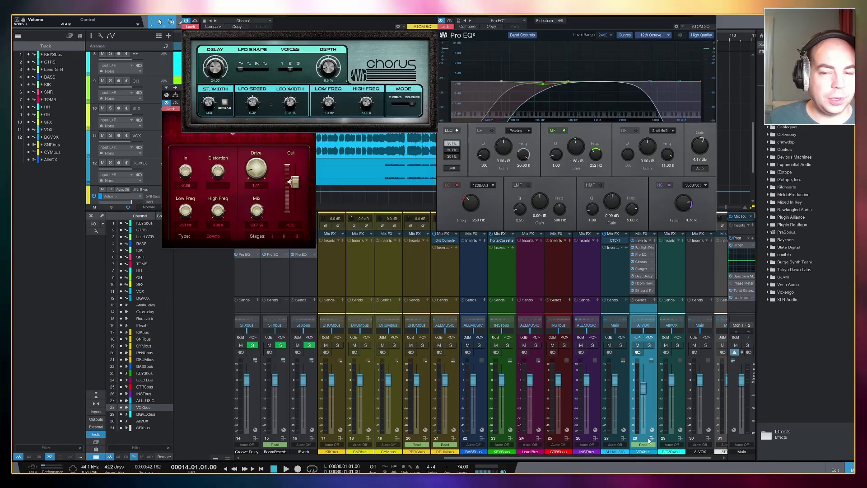
{"action": "left_click", "coordinate": [639, 263]}
{"action": "left_click", "coordinate": [640, 268]}
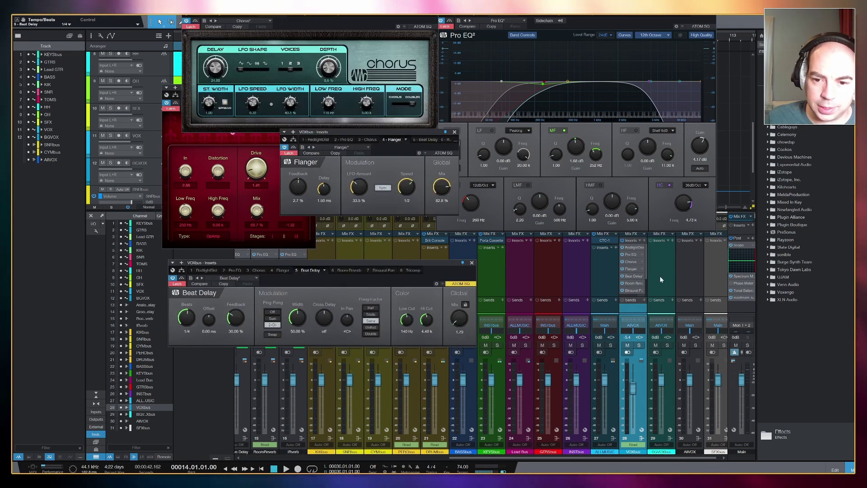
{"action": "scroll", "coordinate": [646, 277], "scroll_direction": "down", "scroll_amount": 2}
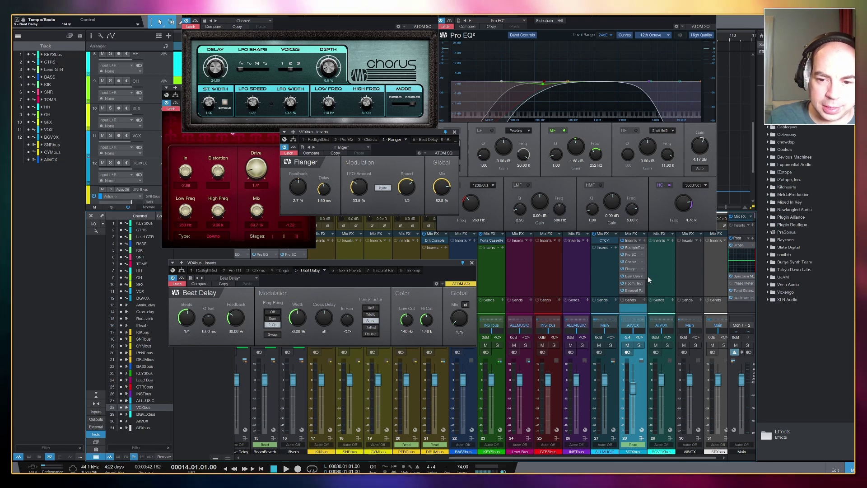
{"action": "left_click", "coordinate": [634, 283]}
{"action": "left_click", "coordinate": [634, 283]}
{"action": "left_click", "coordinate": [634, 283]}
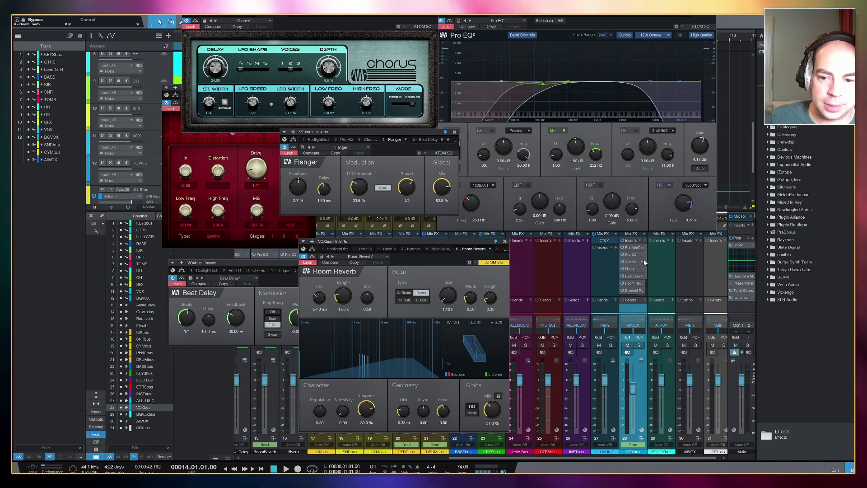
{"action": "scroll", "coordinate": [647, 284], "scroll_direction": "down", "scroll_amount": 4}
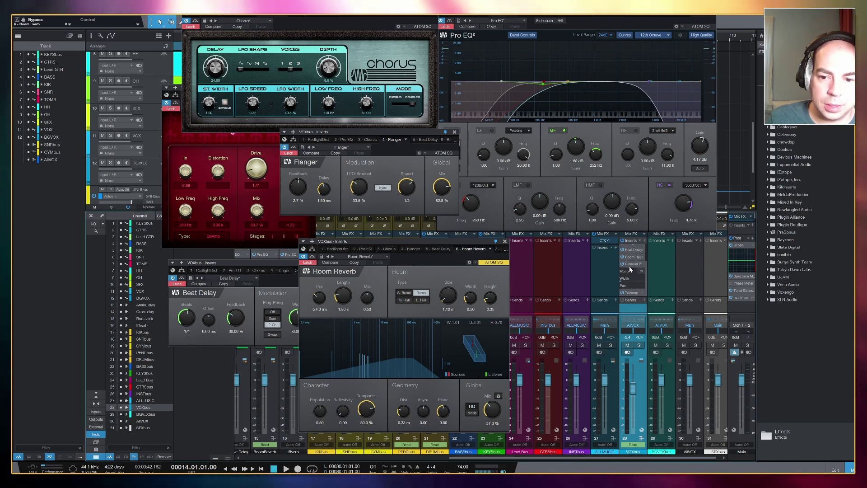
{"action": "scroll", "coordinate": [631, 269], "scroll_direction": "up", "scroll_amount": 4}
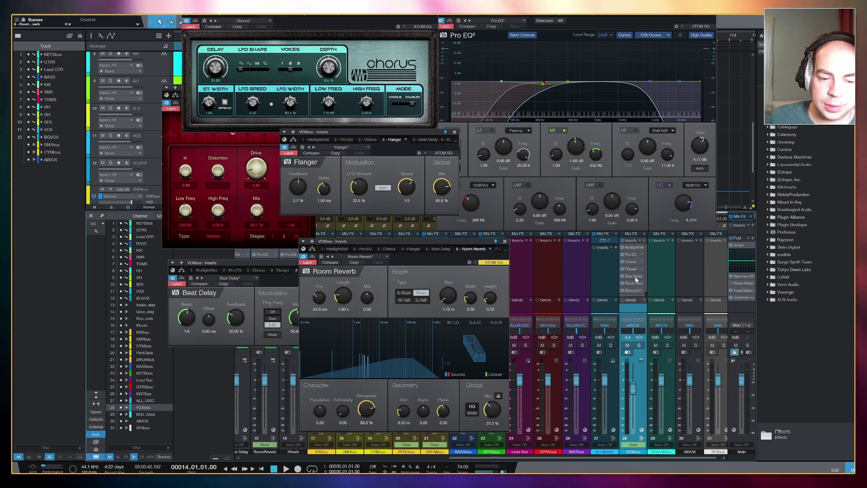
Open the Binaural Pan insert and set its automation mode to Latch
{"action": "left_click", "coordinate": [634, 290]}
{"action": "left_click", "coordinate": [308, 263]}
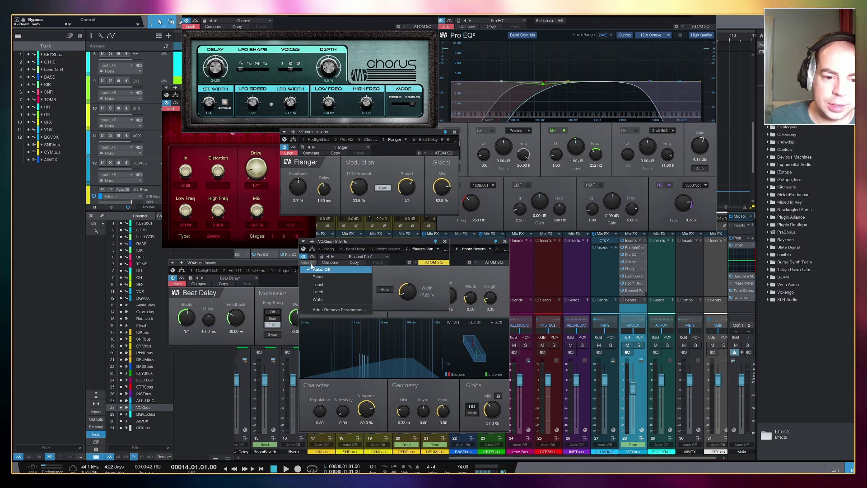
{"action": "left_click", "coordinate": [316, 293]}
{"action": "scroll", "coordinate": [629, 279], "scroll_direction": "down", "scroll_amount": 1}
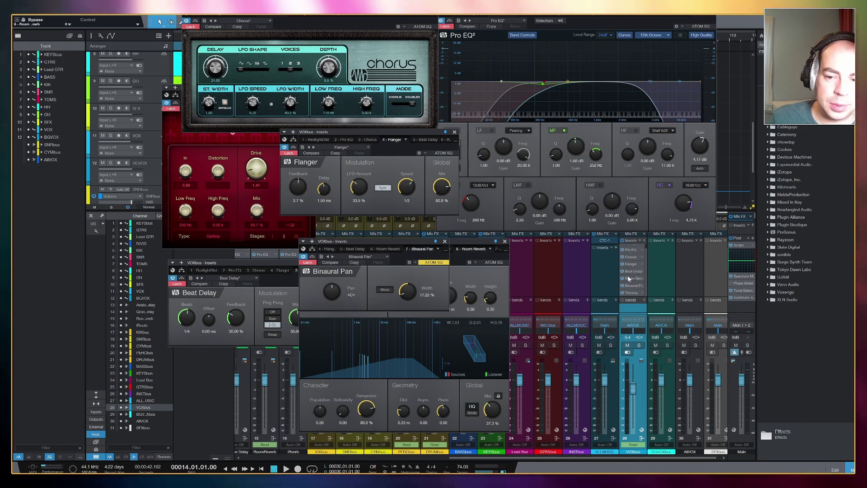
Open Tricomp and spread out the Tricomp, Beat Delay, Binaural Pan and Room Reverb windows
{"action": "left_click", "coordinate": [632, 292]}
{"action": "left_click_drag", "start_coordinate": [356, 244], "coordinate": [519, 242]}
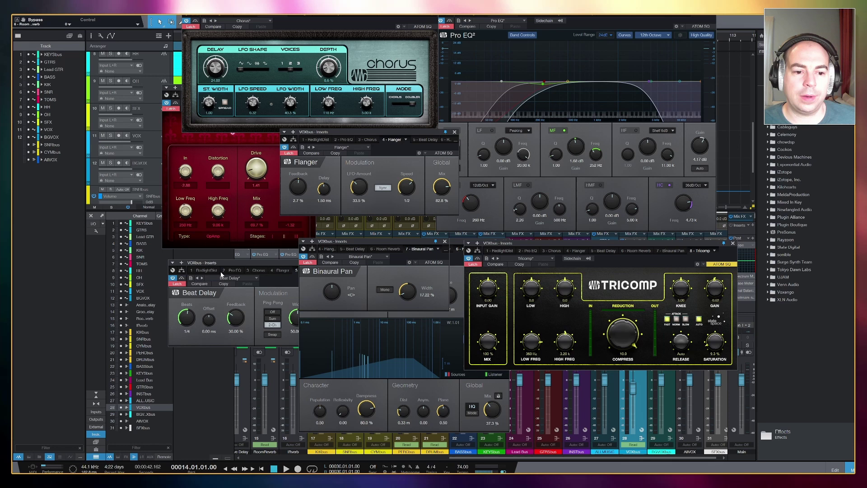
{"action": "left_click_drag", "start_coordinate": [207, 263], "coordinate": [445, 370]}
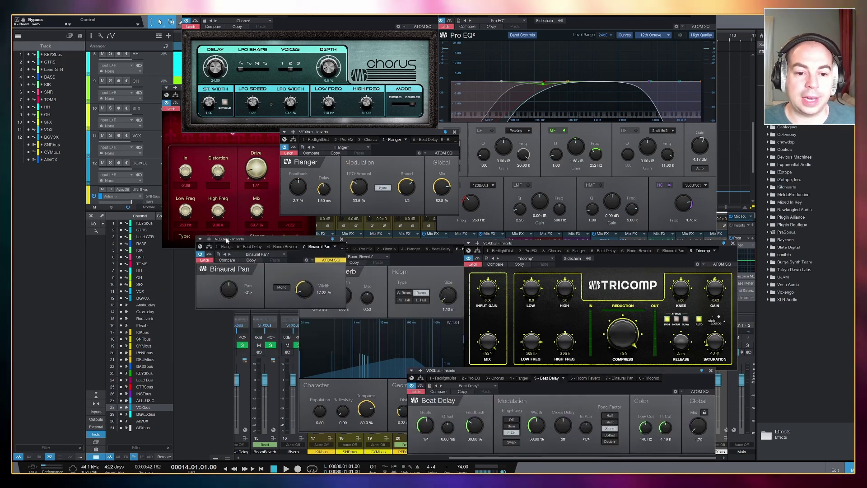
{"action": "left_click_drag", "start_coordinate": [329, 243], "coordinate": [337, 215]}
{"action": "left_click_drag", "start_coordinate": [301, 241], "coordinate": [191, 259]}
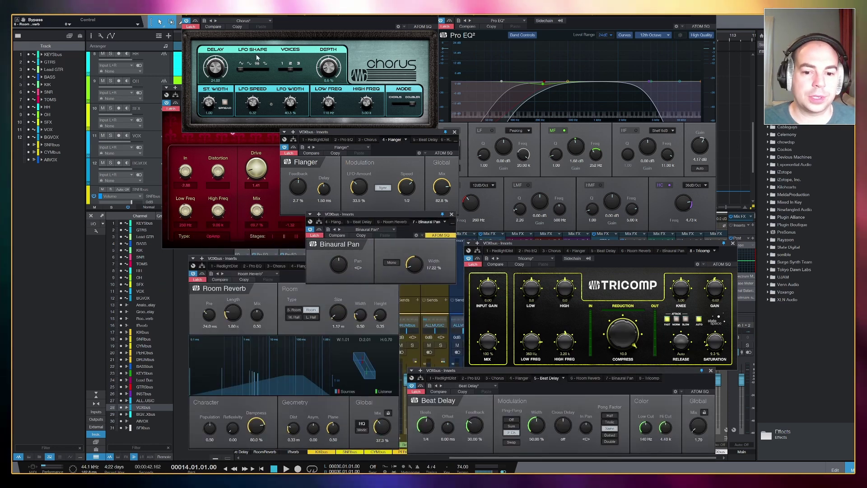
{"action": "left_click_drag", "start_coordinate": [468, 371], "coordinate": [367, 330]}
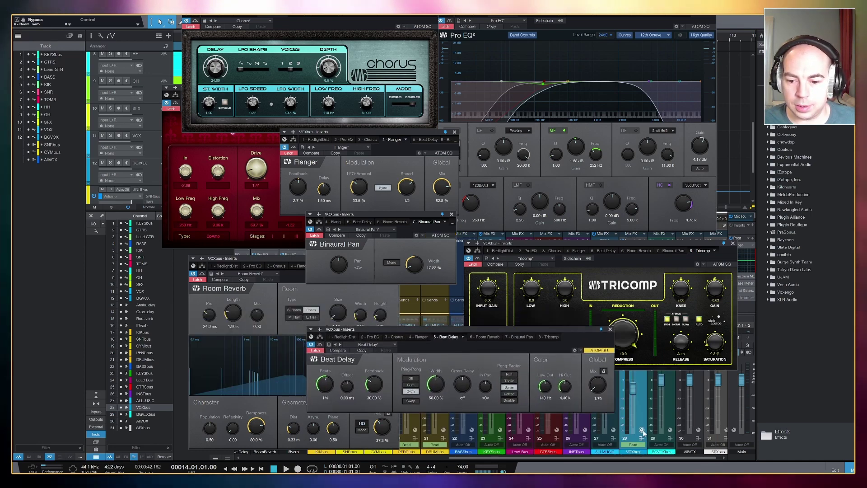
Bring up the vocal bus macro controls and start playback, nudging the XY point slightly
{"action": "left_click", "coordinate": [642, 431]}
{"action": "key", "text": "space"}
{"action": "left_click_drag", "start_coordinate": [303, 258], "coordinate": [308, 261]}
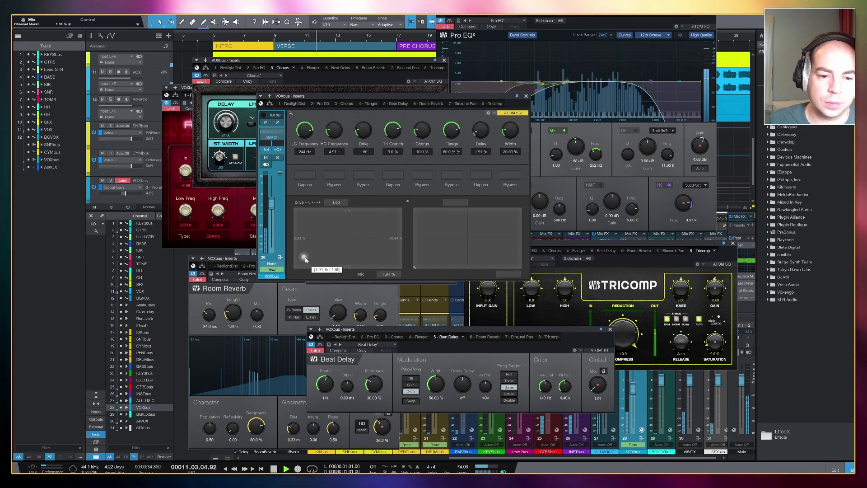
During playback, sweep the XY macro up-right and down-left repeatedly, ending at Drive 1.56, Mix 0.00%
{"action": "mouse_move", "coordinate": [308, 260]}
{"action": "left_mouse_down"}
{"action": "mouse_move", "coordinate": [340, 257]}
{"action": "mouse_move", "coordinate": [310, 260]}
{"action": "left_mouse_up"}
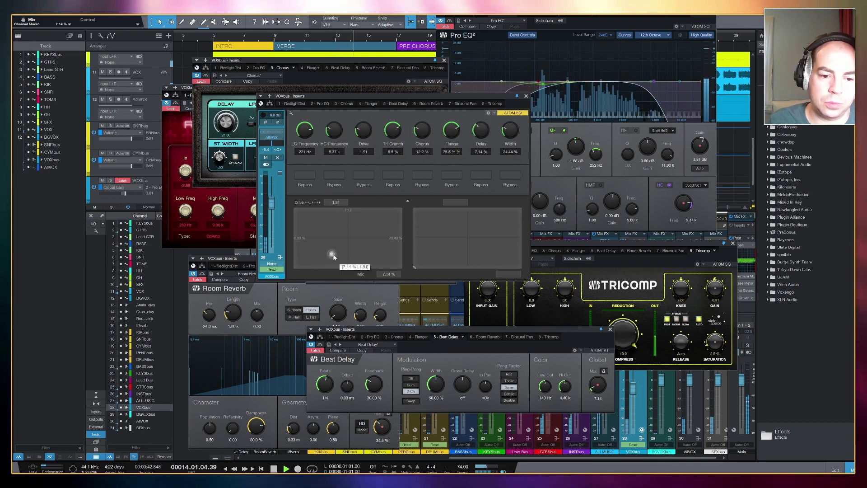
{"action": "mouse_move", "coordinate": [334, 256]}
{"action": "left_mouse_down"}
{"action": "mouse_move", "coordinate": [302, 253]}
{"action": "mouse_move", "coordinate": [300, 264]}
{"action": "mouse_move", "coordinate": [343, 262]}
{"action": "mouse_move", "coordinate": [298, 260]}
{"action": "mouse_move", "coordinate": [301, 248]}
{"action": "mouse_move", "coordinate": [323, 248]}
{"action": "left_mouse_up"}
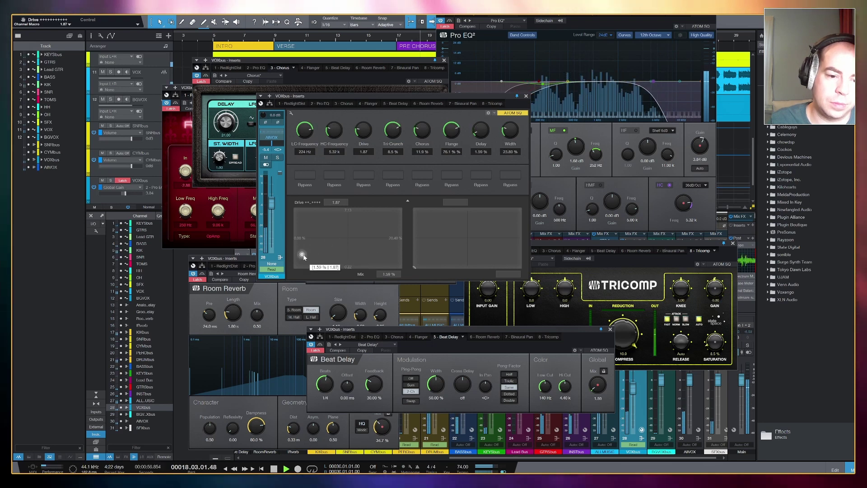
{"action": "mouse_move", "coordinate": [304, 257]}
{"action": "left_mouse_down"}
{"action": "mouse_move", "coordinate": [351, 251]}
{"action": "mouse_move", "coordinate": [302, 255]}
{"action": "left_mouse_up"}
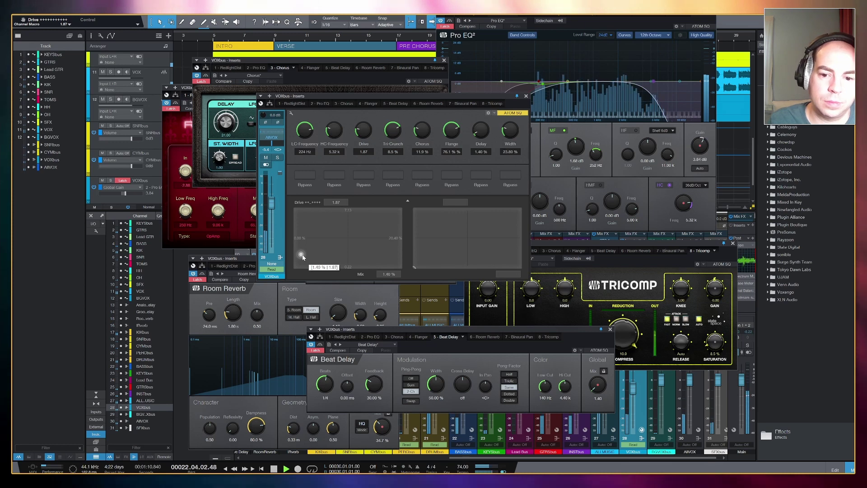
{"action": "left_click_drag", "start_coordinate": [360, 253], "coordinate": [295, 209]}
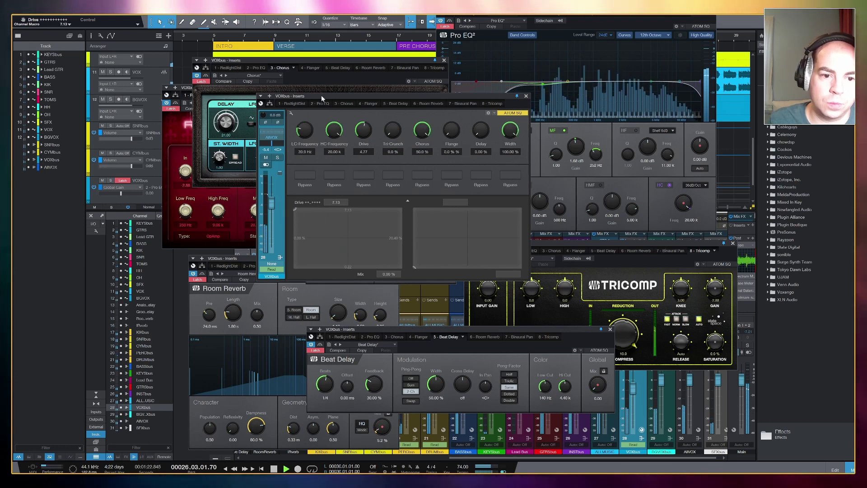
{"action": "left_click_drag", "start_coordinate": [308, 96], "coordinate": [364, 181]}
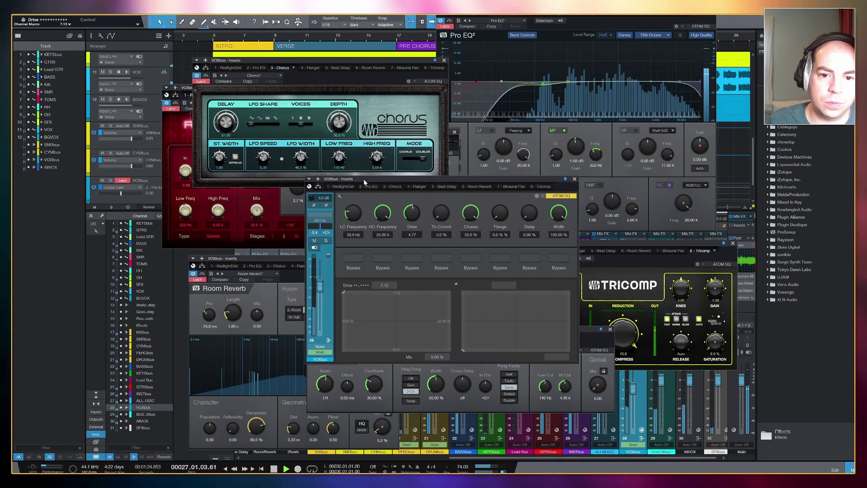
{"action": "left_click_drag", "start_coordinate": [342, 292], "coordinate": [361, 293]}
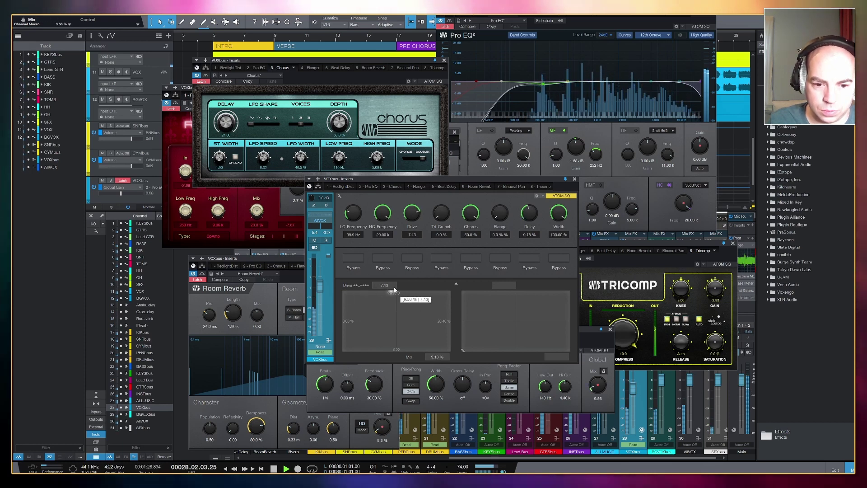
{"action": "left_click_drag", "start_coordinate": [394, 290], "coordinate": [351, 344]}
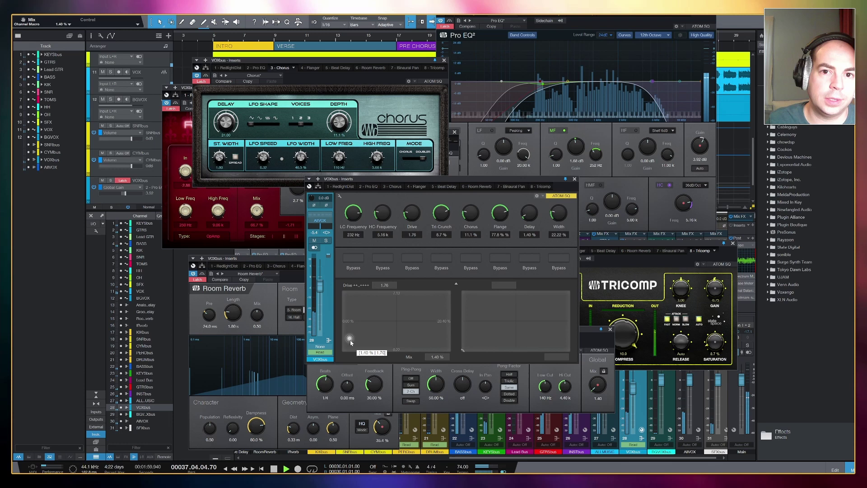
{"action": "mouse_move", "coordinate": [351, 342]}
{"action": "left_mouse_down"}
{"action": "mouse_move", "coordinate": [385, 335]}
{"action": "mouse_move", "coordinate": [352, 339]}
{"action": "mouse_move", "coordinate": [384, 343]}
{"action": "mouse_move", "coordinate": [363, 343]}
{"action": "left_mouse_up"}
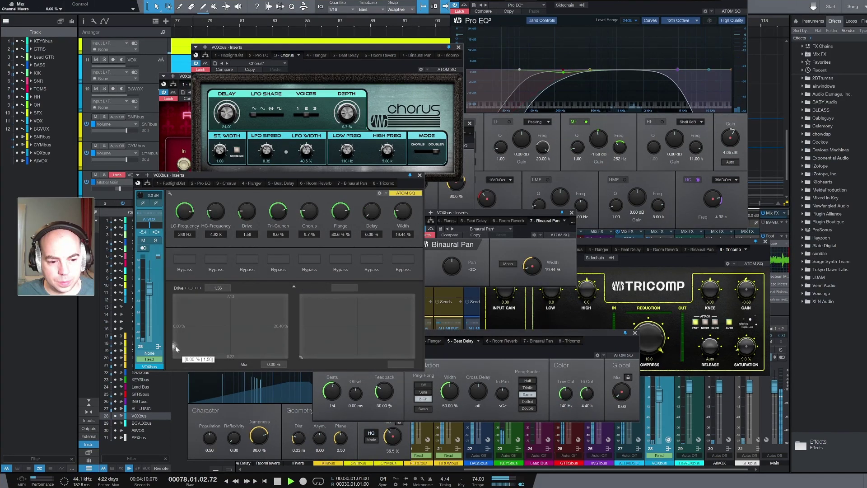
Drag the XY macro to the pad's left edge, leaving Width 100%, Chorus and Flanger 60%
{"action": "left_click_drag", "start_coordinate": [175, 344], "coordinate": [323, 292]}
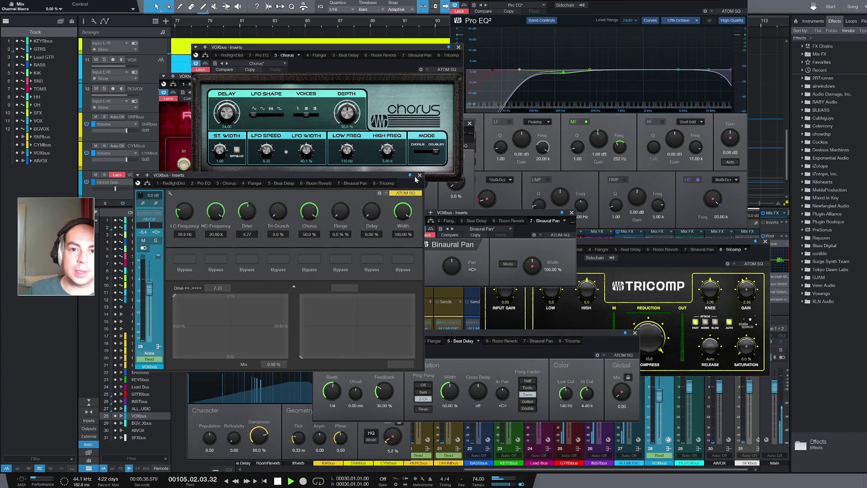
Stop the transport with Space, returning the playhead to bar 8
{"action": "key", "text": "space"}
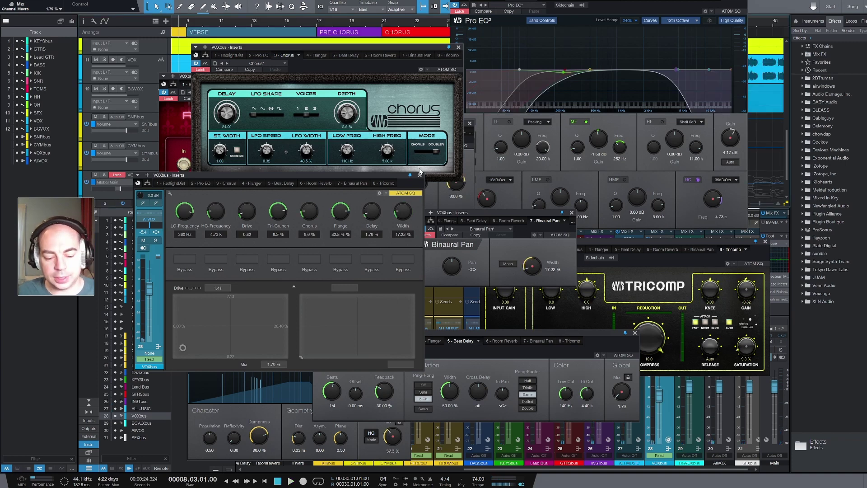